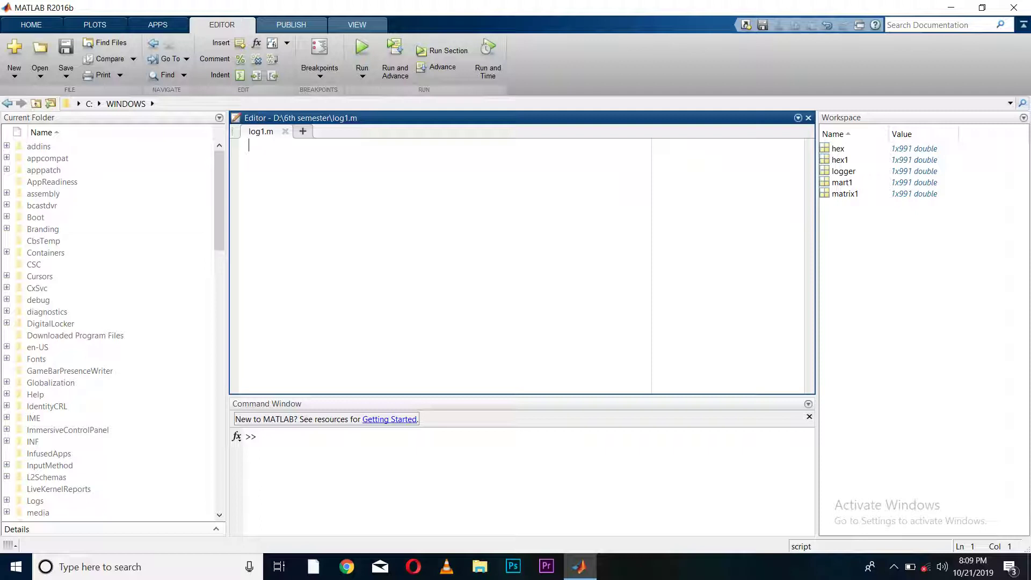
text(matr)
text(ix1)
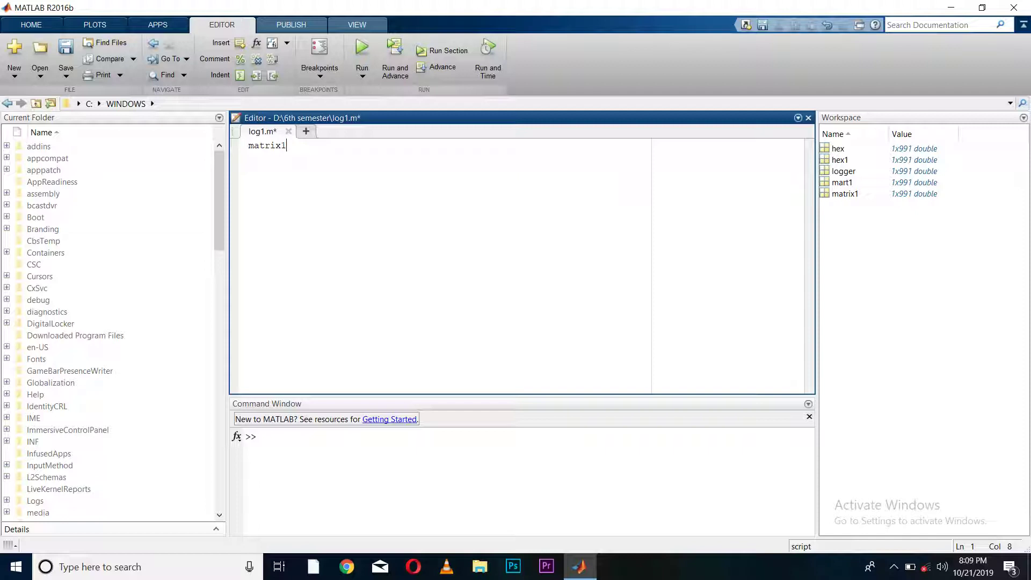
text(=)
text([])
Enter matrix1=[1:0.1:100] on line 1 of log1.m, checking the 0.1 step value
key(Left)
text(1:)
text(0.)
text(1:)
text(100)
mouse_move(303, 145)
mouse_down()
mouse_move(292, 145)
mouse_move(330, 145)
mouse_move(309, 145)
mouse_up()
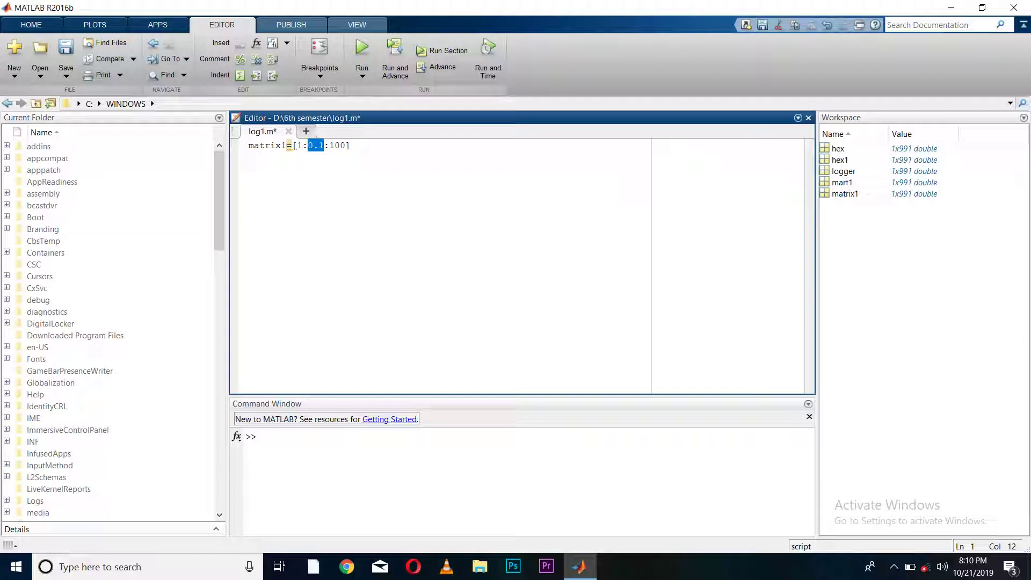
key(End)
Add line 2, logger = log(matrix1), and start line 3 for plot(logger)
key(Return)
text(logger )
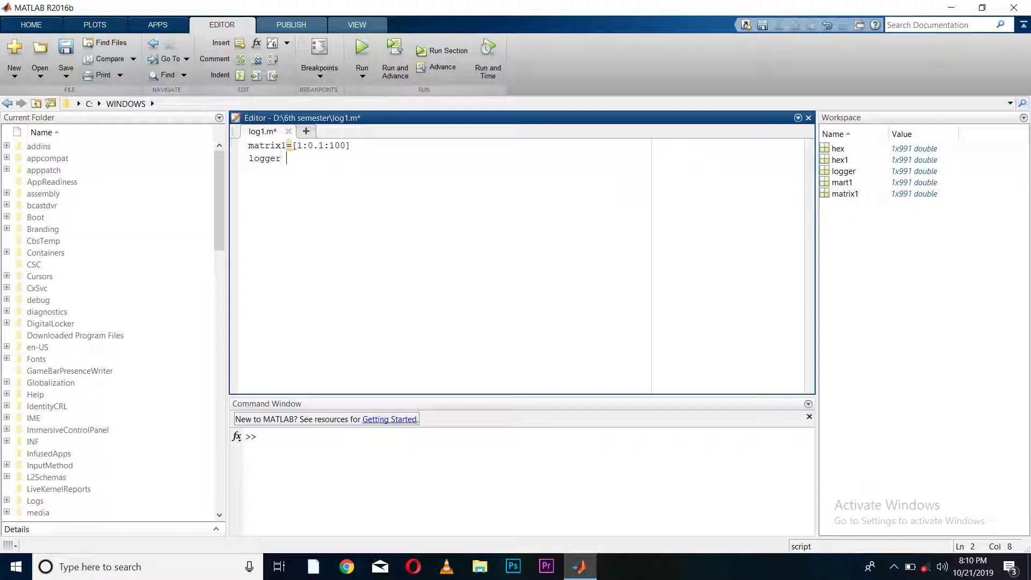
text(=)
text( log)
text((matr)
text(ix1)
text())
key(Return)
text(plot)
text(()
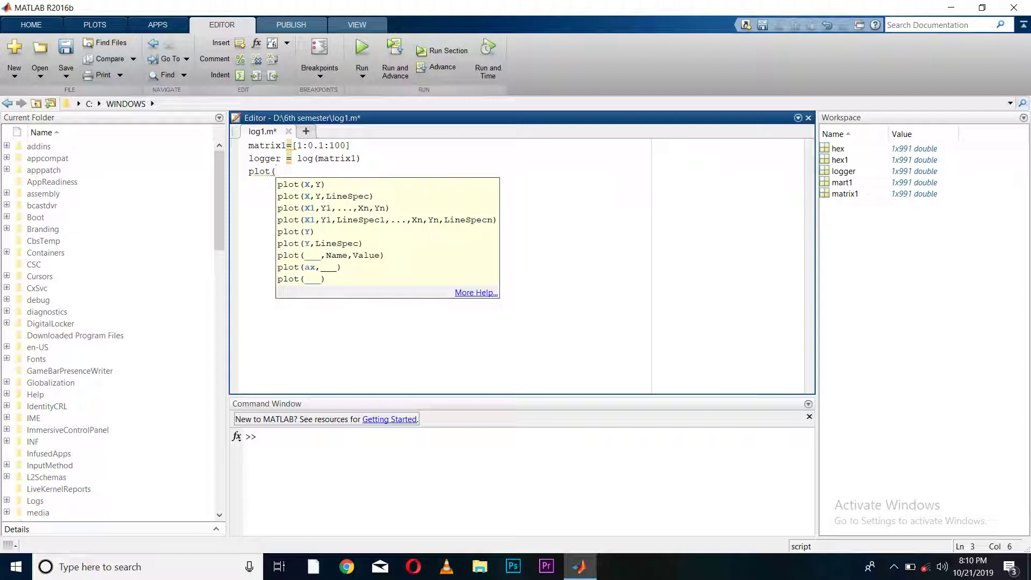
text(logger)
text())
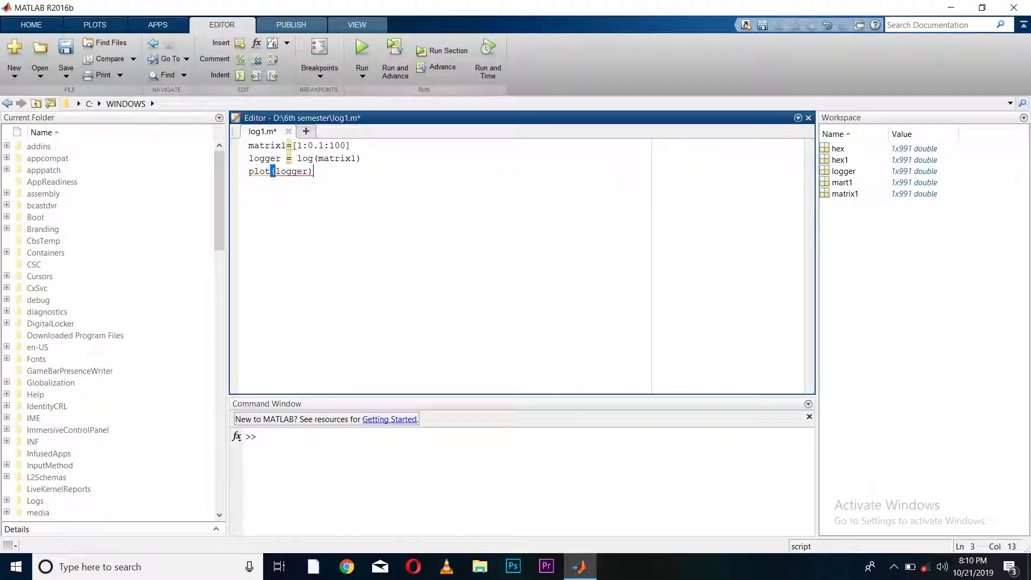
Save and run log1.m, then brush the curve's early stretch red in Figure 1
click(66, 46)
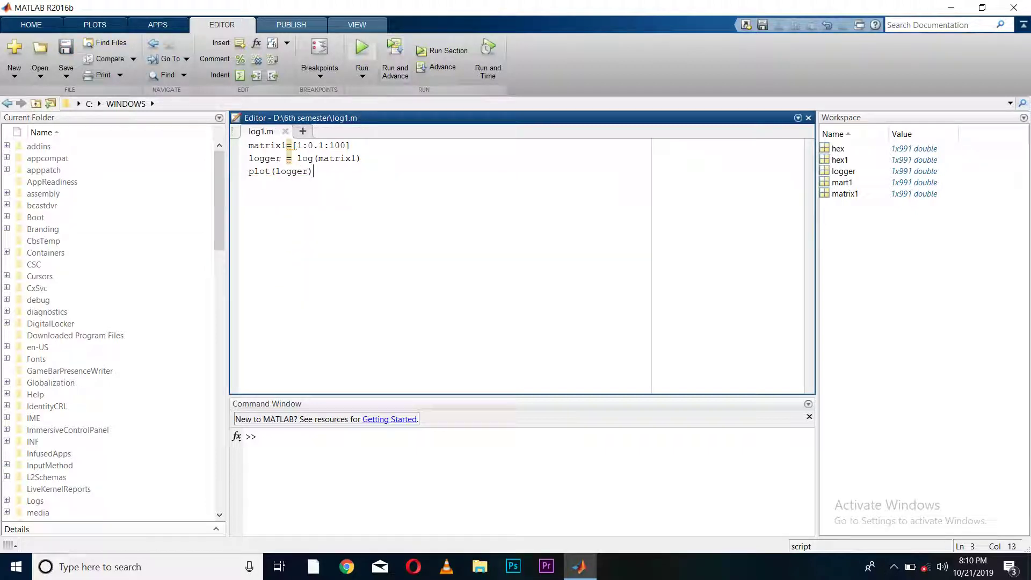
click(362, 49)
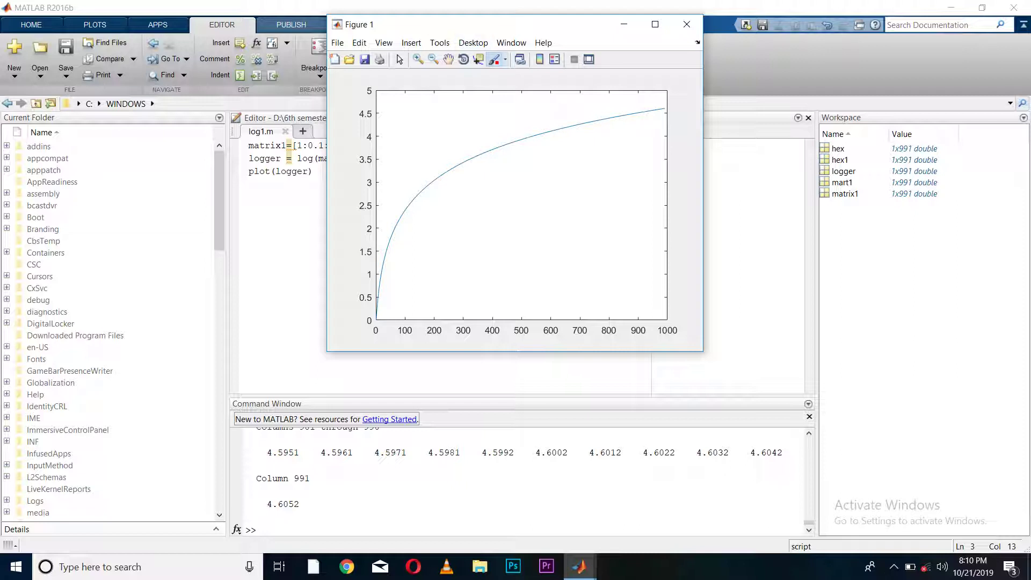
click(505, 59)
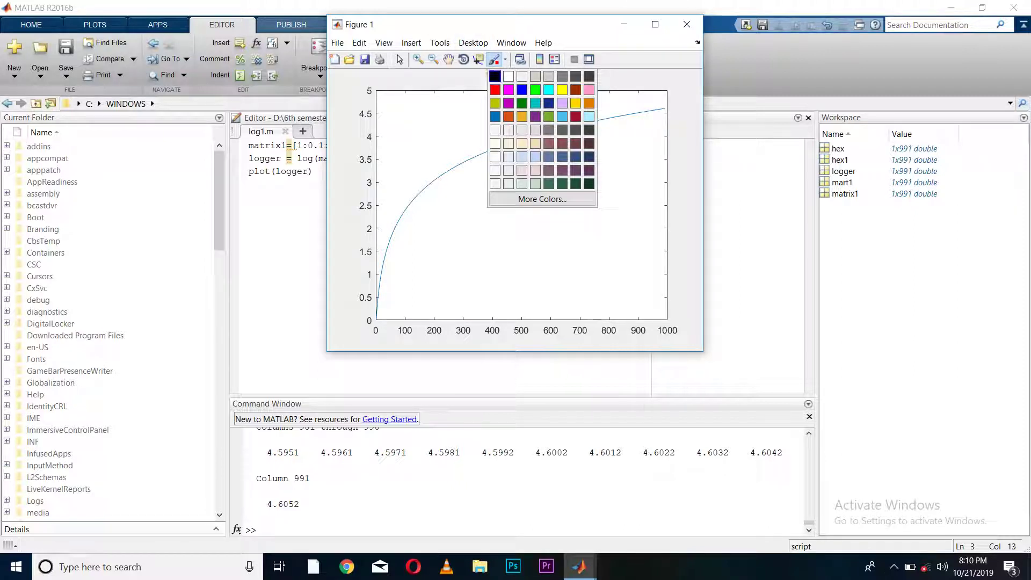
click(495, 76)
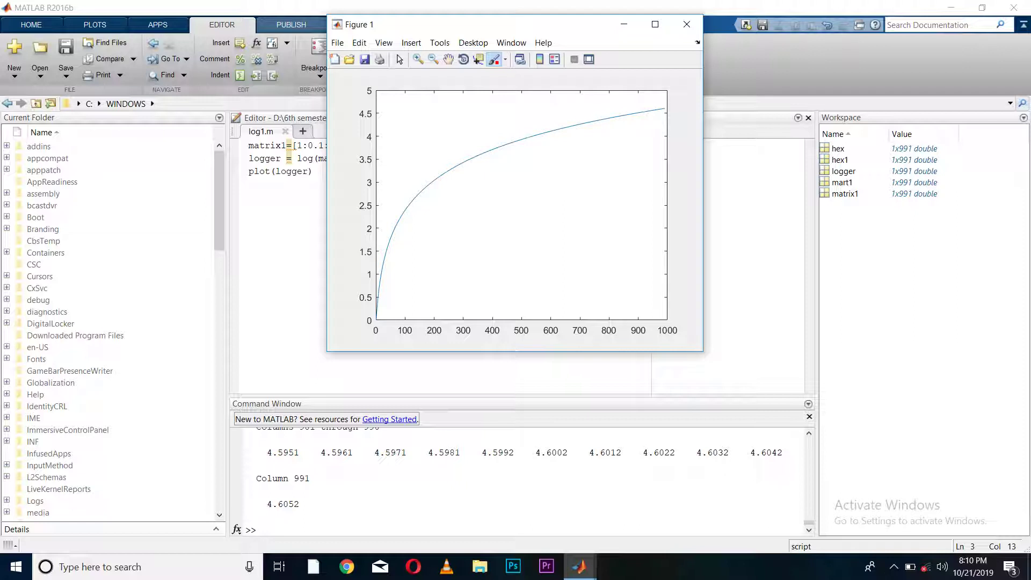
drag(380, 318, 382, 229)
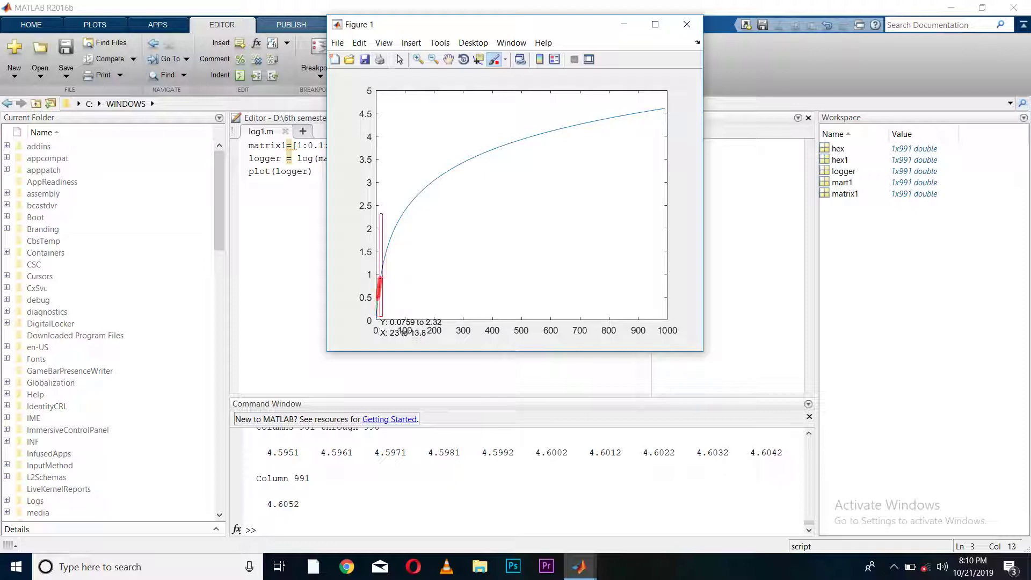
mouse_move(381, 274)
mouse_down()
mouse_move(412, 202)
mouse_move(385, 266)
mouse_move(382, 315)
mouse_move(406, 205)
mouse_move(396, 229)
mouse_up()
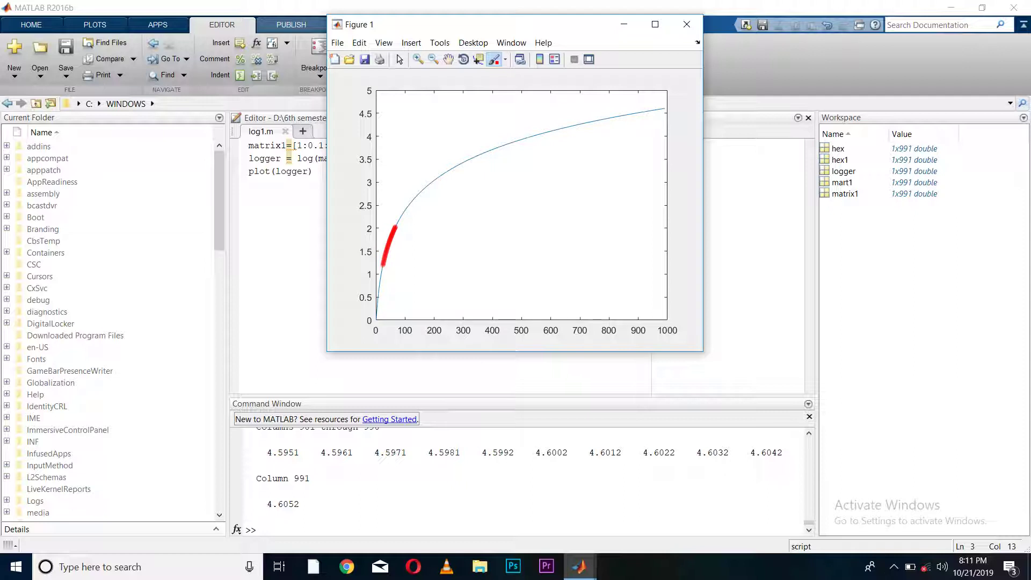
click(524, 242)
mouse_move(428, 198)
mouse_down()
mouse_move(446, 165)
mouse_move(484, 139)
mouse_move(576, 105)
mouse_up()
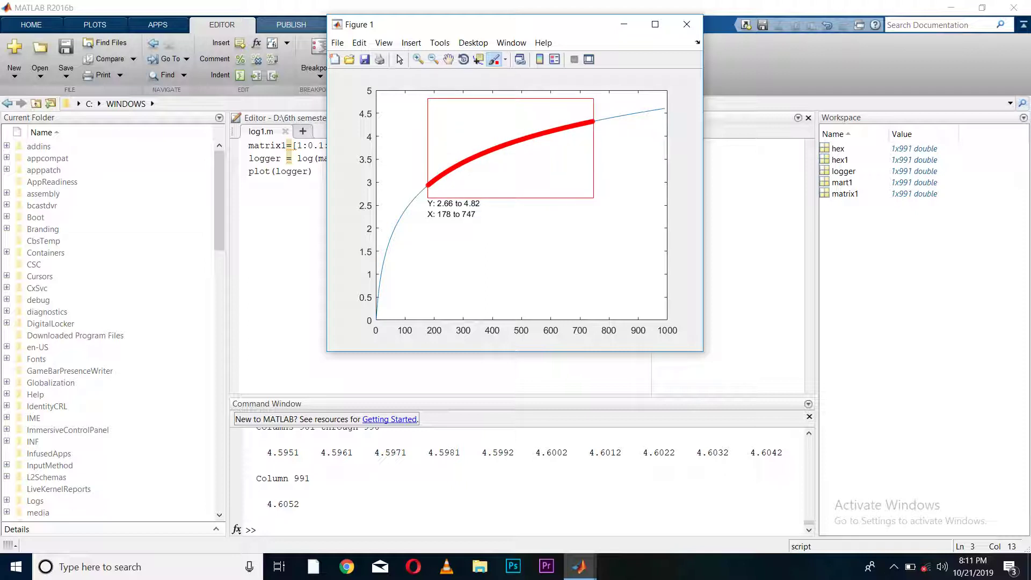
drag(575, 106, 649, 97)
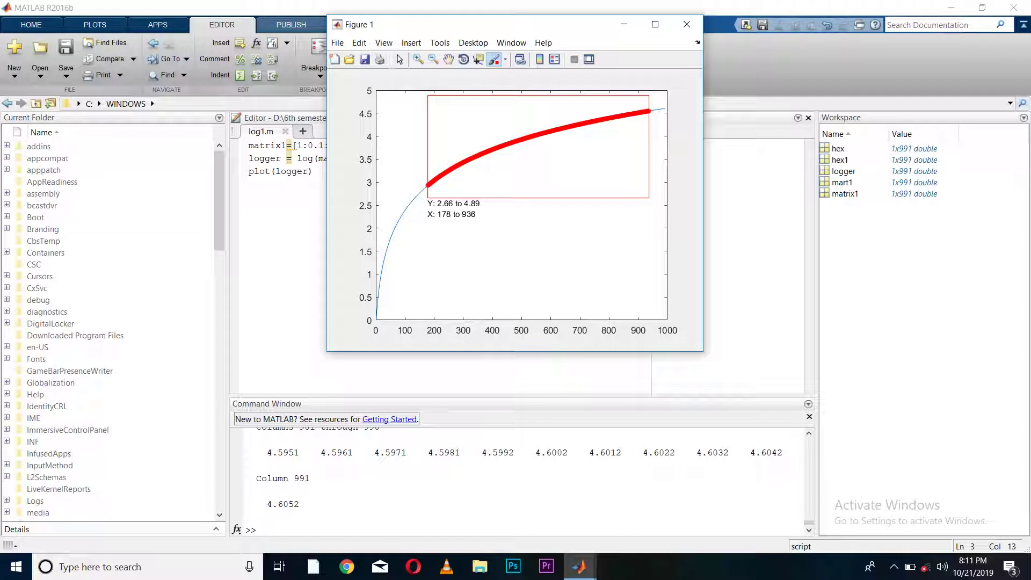
drag(649, 97, 649, 97)
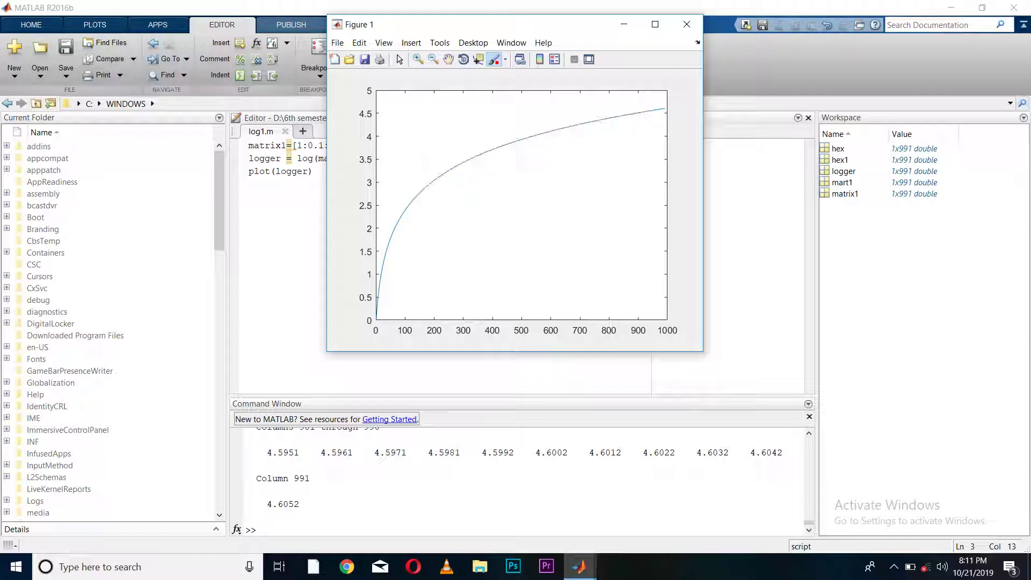
Brush a short stretch of the curve near the origin, then clear it
mouse_move(389, 324)
mouse_down()
mouse_move(377, 282)
mouse_move(396, 222)
mouse_move(387, 284)
mouse_move(386, 219)
mouse_up()
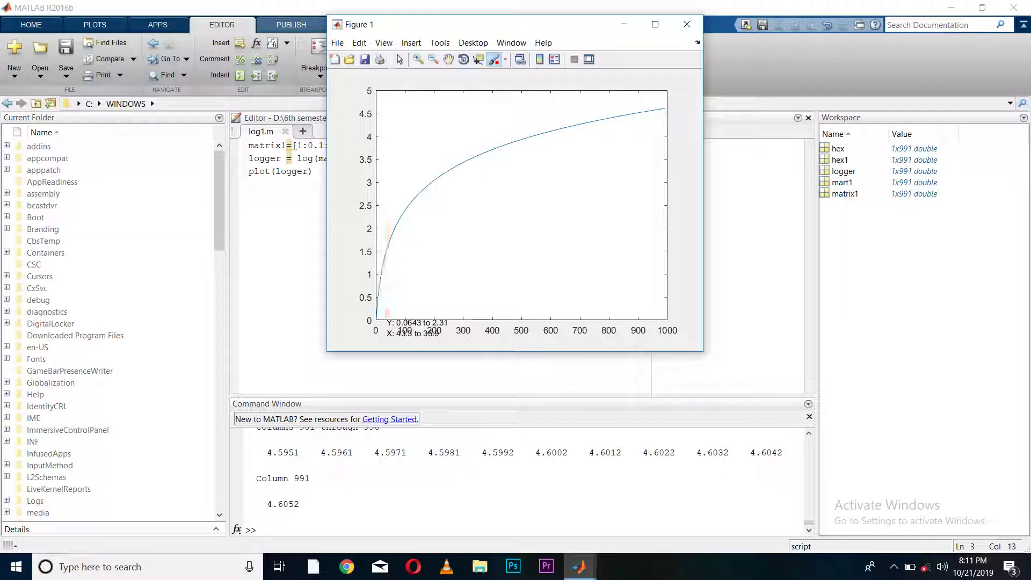
drag(389, 314, 417, 187)
click(389, 241)
Brush the curve red from about x = 191 through its end near 1000
drag(431, 191, 493, 145)
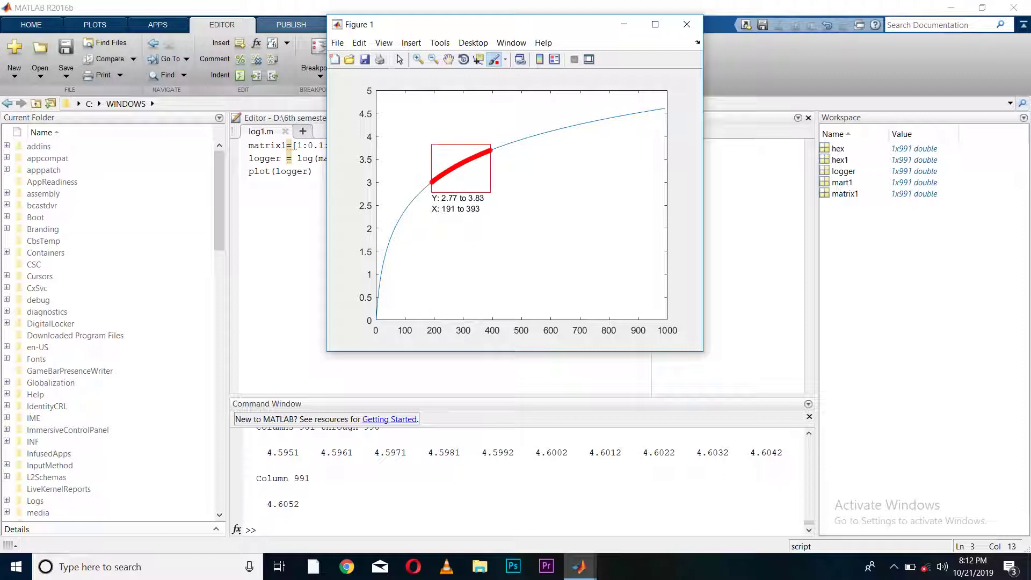
drag(492, 147, 520, 133)
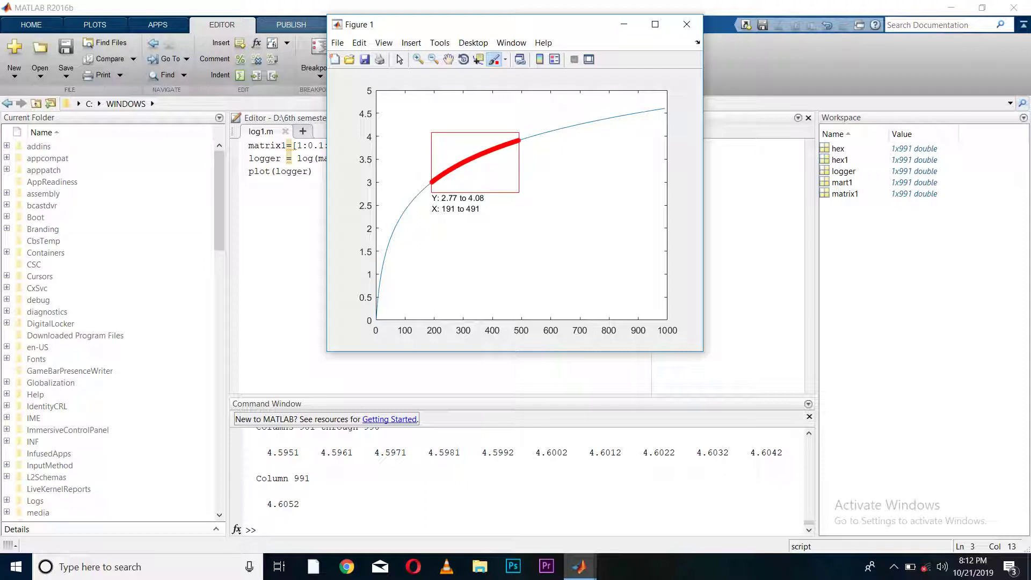
drag(520, 133, 545, 122)
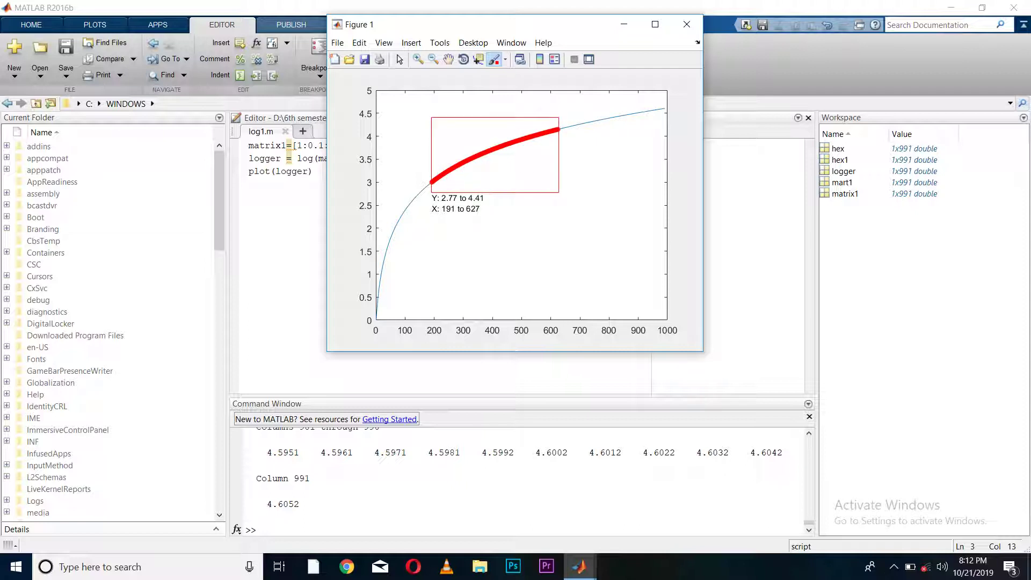
drag(544, 122, 609, 104)
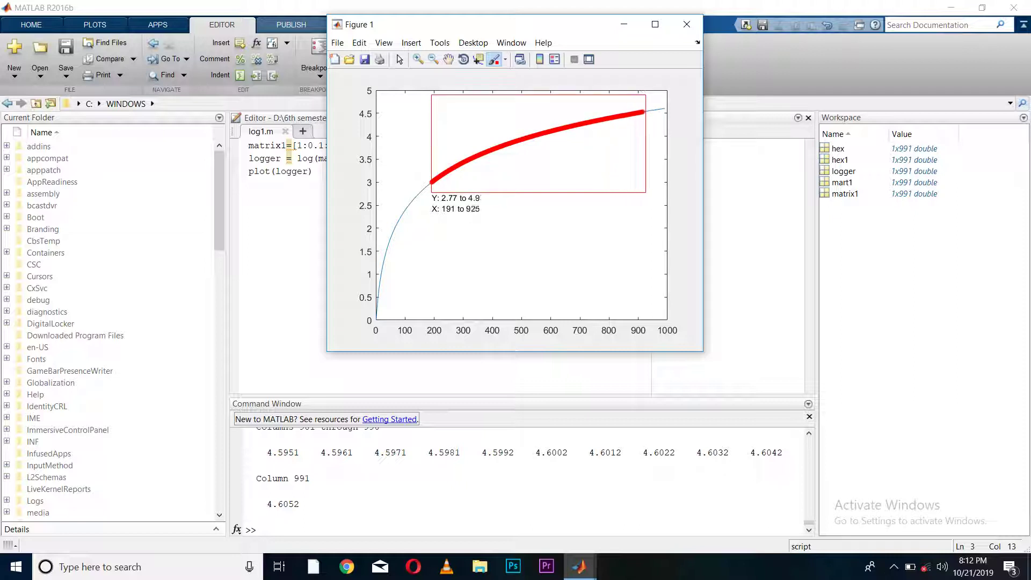
drag(610, 104, 668, 92)
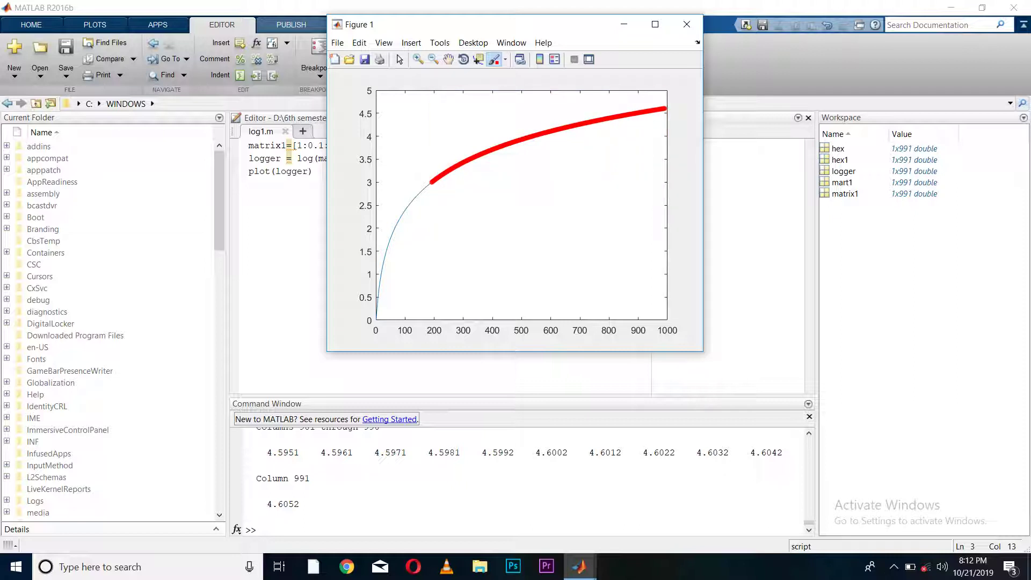